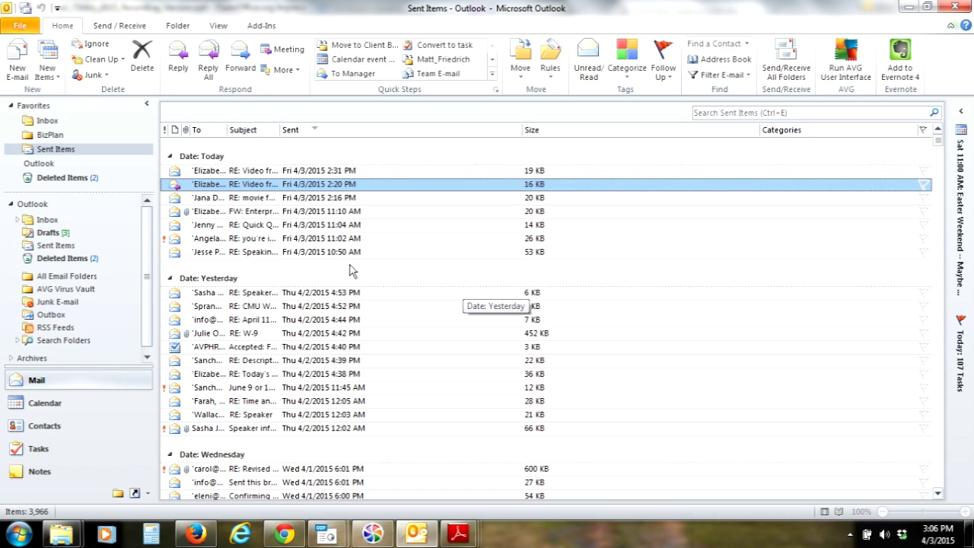
Open the Drafts folder and adjust the widths of the message list columns, including To and Subject.
left_click(47, 232)
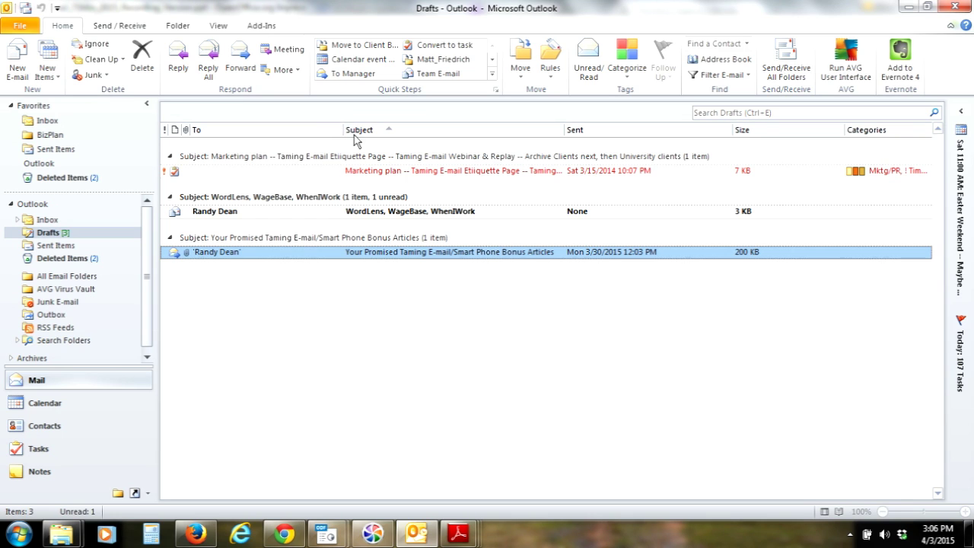
left_click_drag(341, 129, 254, 131)
mouse_move(514, 133)
left_mouse_down()
mouse_move(345, 128)
mouse_move(496, 128)
left_mouse_up()
left_click_drag(251, 130, 345, 128)
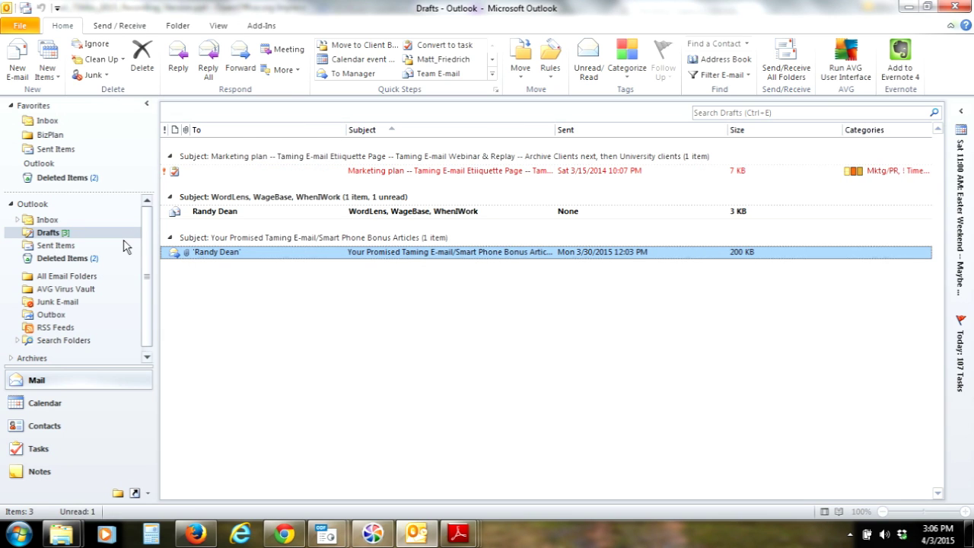
Sort the Sent Items messages by recipient from the selected 600 KB message, and by subject from the 3/20/2015 12:47 PM message.
left_click(66, 246)
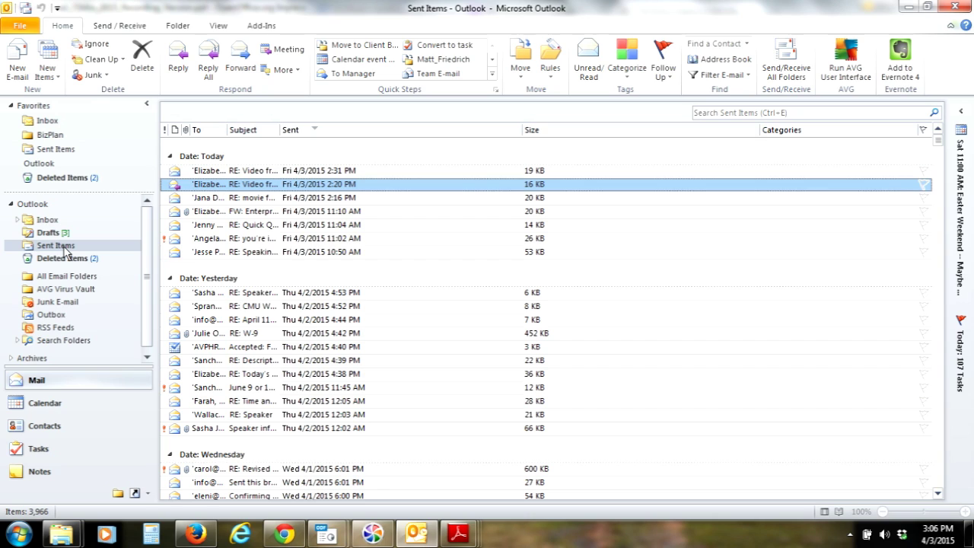
left_click(200, 470)
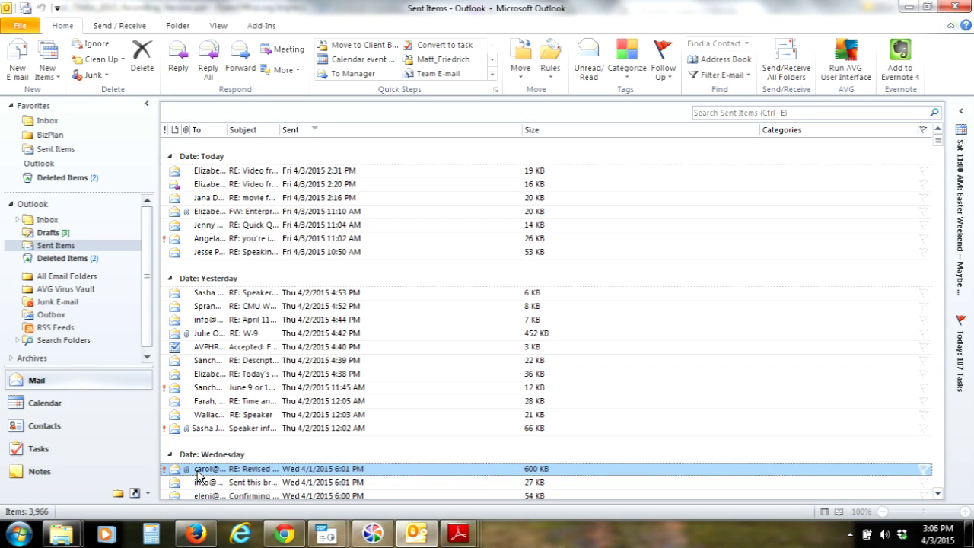
left_click(204, 133)
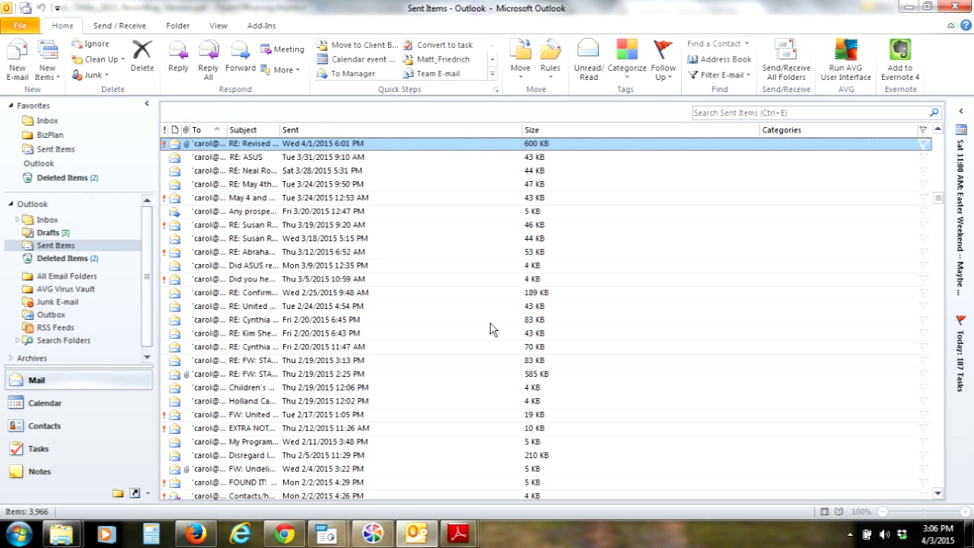
left_click(239, 215)
left_click(253, 131)
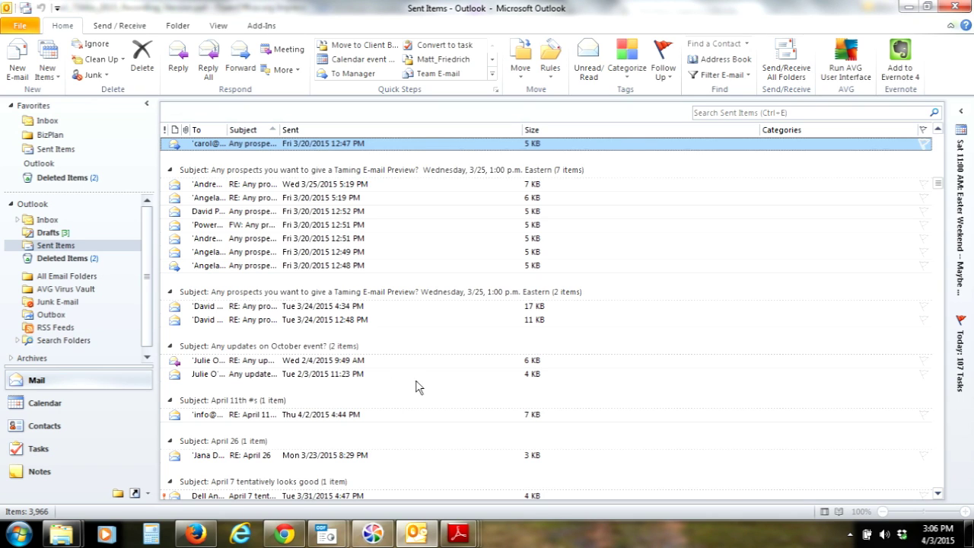
Sort the sent messages by size, starting from the 3/24/2015 4:34 PM message, and review the largest ones at the end of the list.
left_click(534, 308)
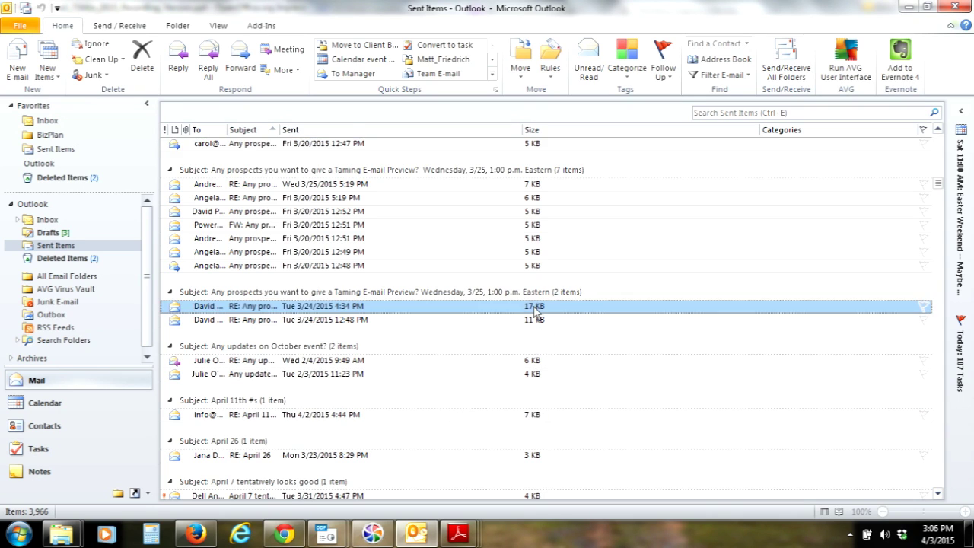
left_click(542, 136)
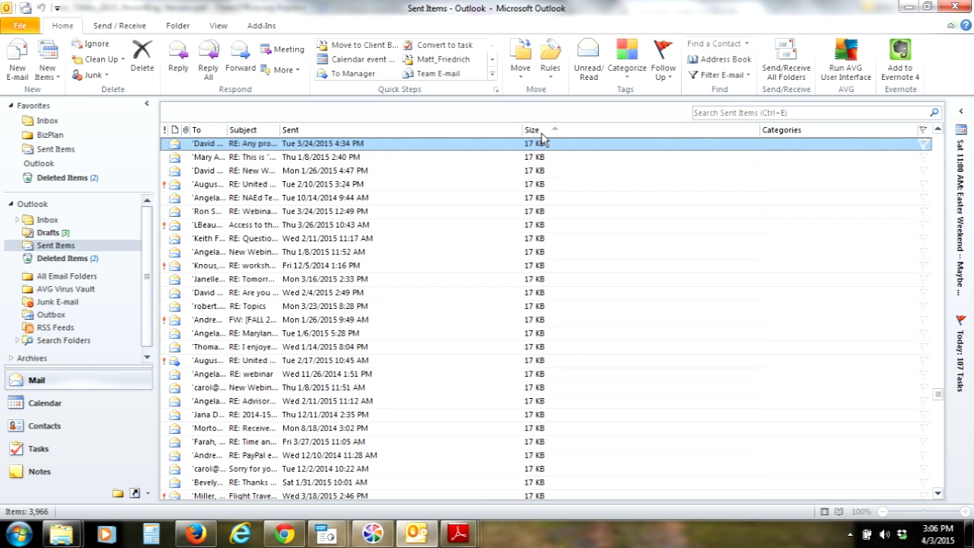
left_click_drag(937, 396, 940, 491)
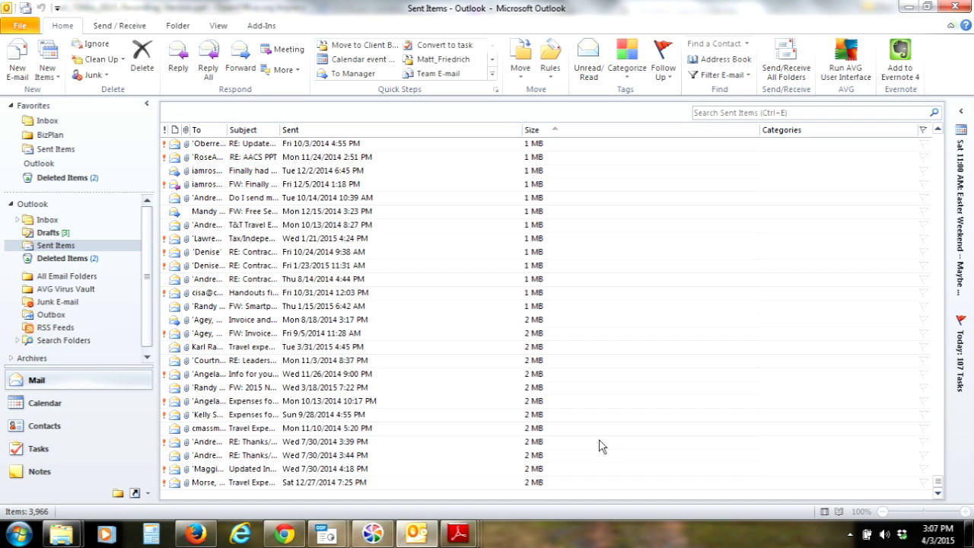
scroll(598, 446, "up", 2)
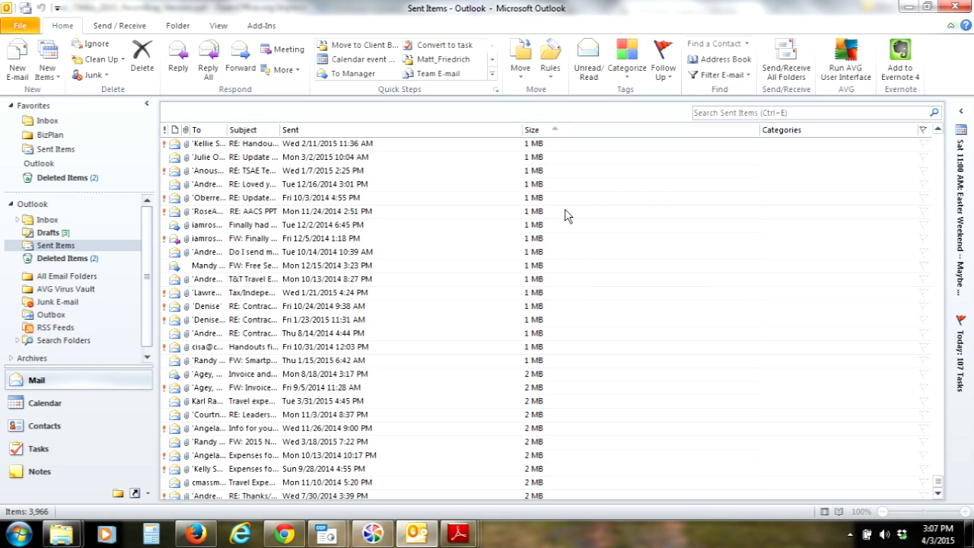
Sort by recipient from the 1/15/2015 6:42 AM message and select the range from it through the 10/8/2014 12:01 PM message.
left_click(210, 361)
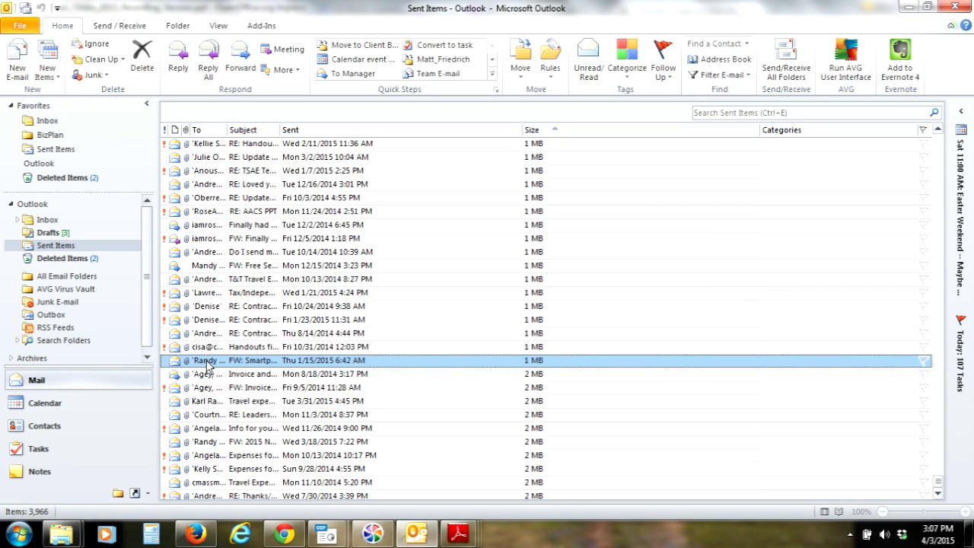
left_click(202, 130)
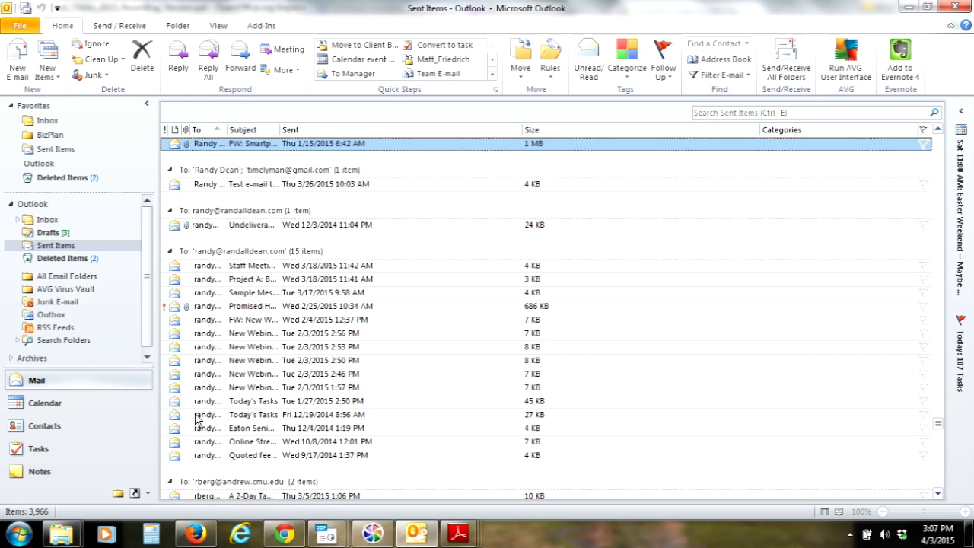
left_click(201, 445, "shift")
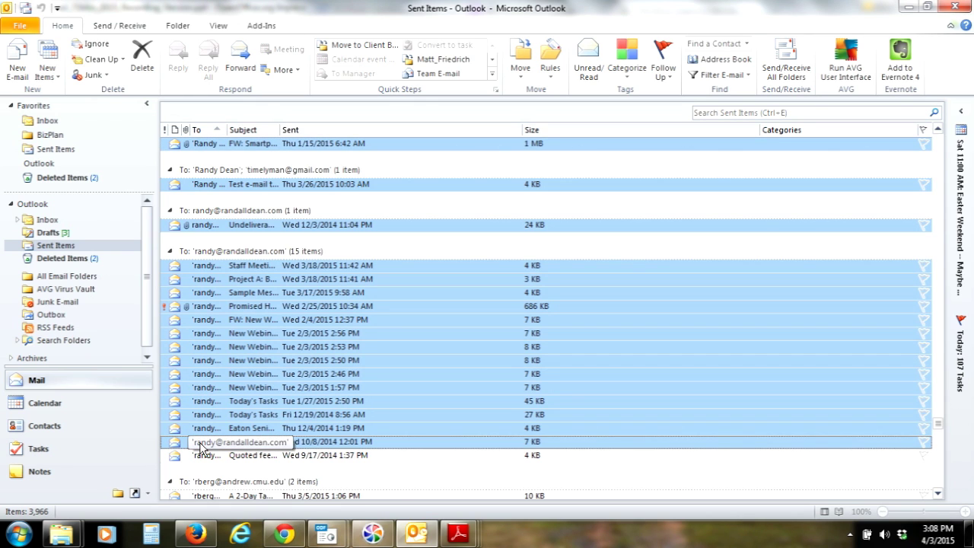
Exclude the 2/3/2015 2:46 PM, 2/4/2015 12:37 PM and 3/26/2015 10:03 AM messages from the selection and add the 3/5/2015 1:06 PM message.
left_click(212, 377, "ctrl")
left_click(204, 320, "ctrl")
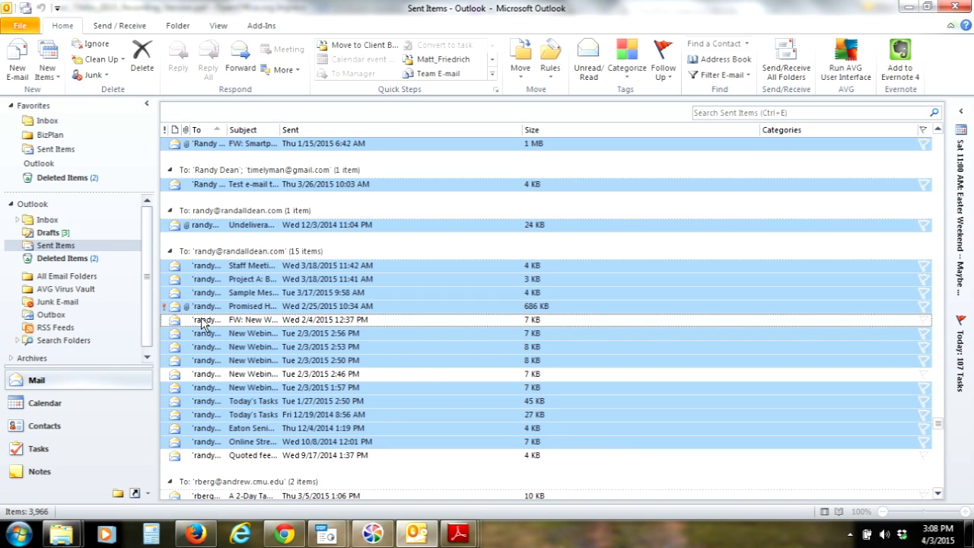
left_click(210, 186, "ctrl")
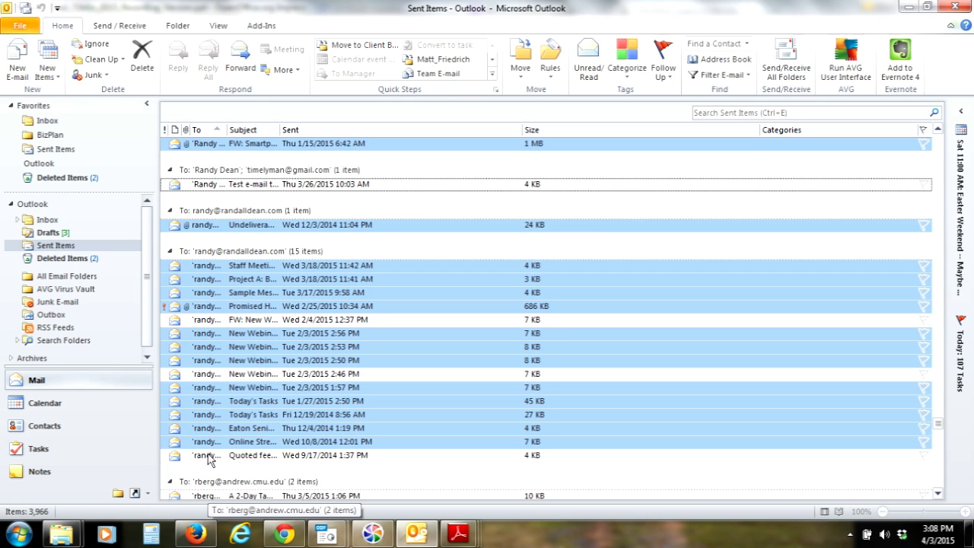
left_click(206, 497, "ctrl")
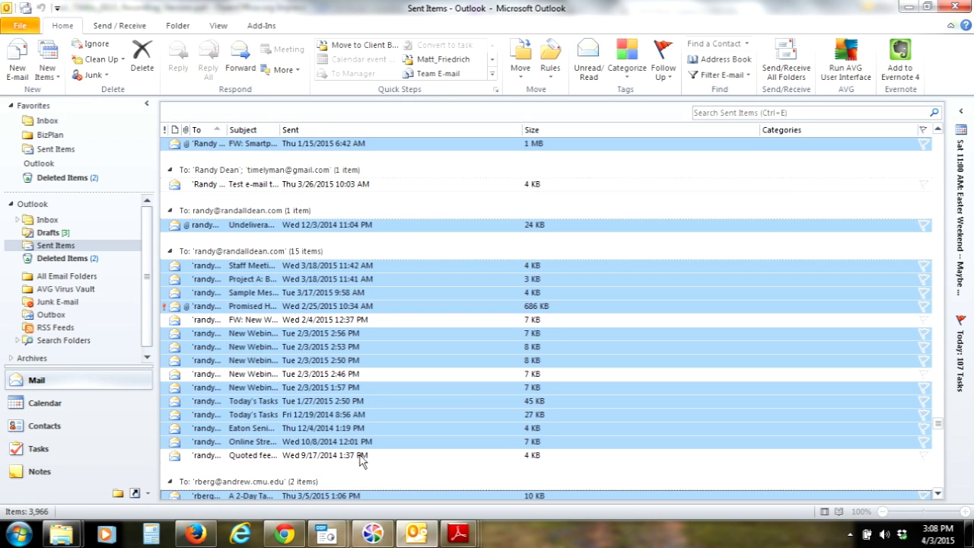
Select the messages from 3/16/2015 3:22 PM through 10/24/2014 10:37 AM, excluding 2/13/2015 11:19 AM and adding 2/4/2015 1:29 PM.
scroll(730, 426, "up", 15)
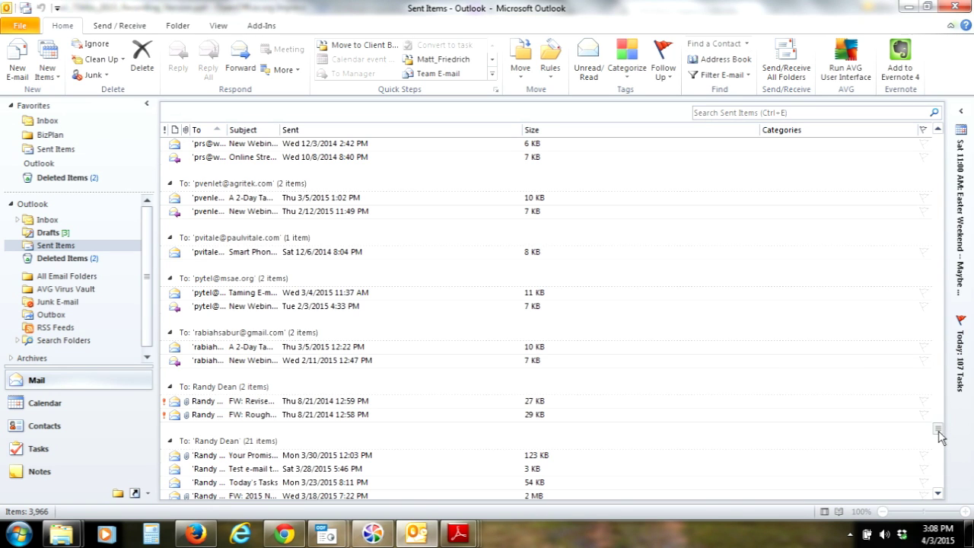
left_click_drag(938, 425, 938, 437)
left_click(938, 493)
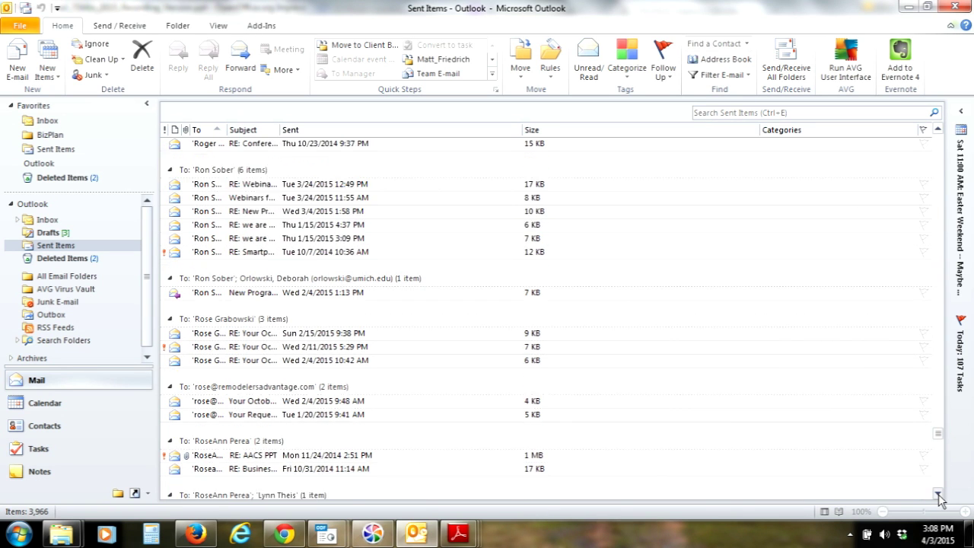
left_click_drag(938, 493, 938, 493)
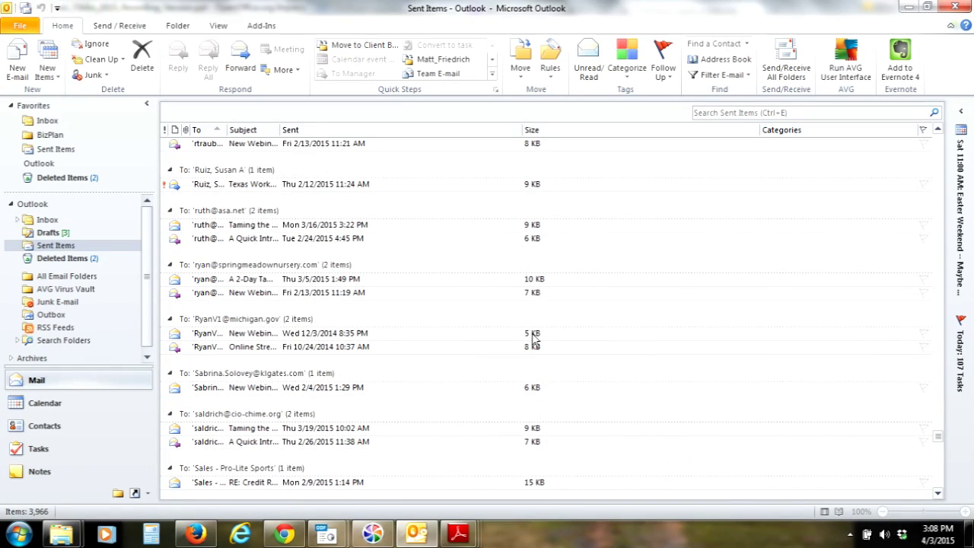
left_click(235, 225)
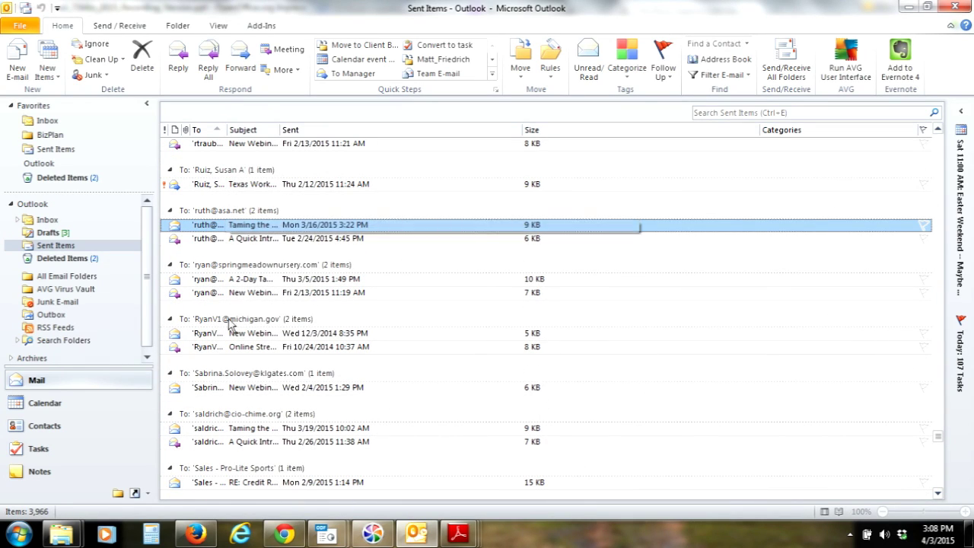
left_click(224, 348, "shift")
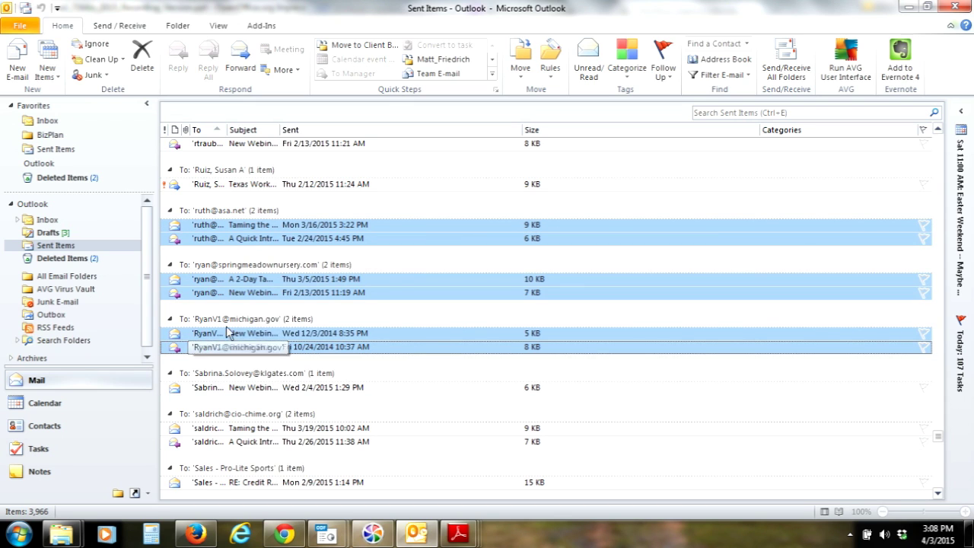
left_click(239, 295, "ctrl")
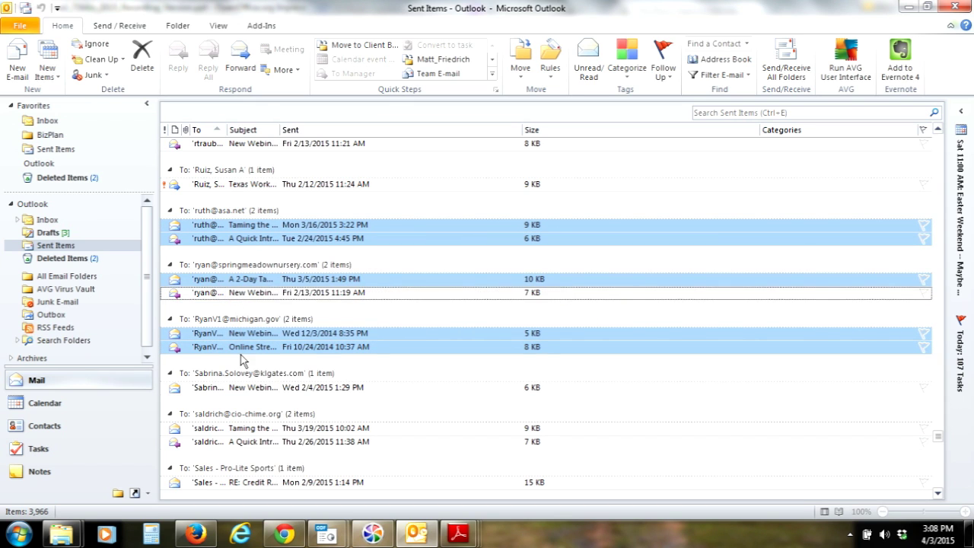
left_click(233, 388, "ctrl")
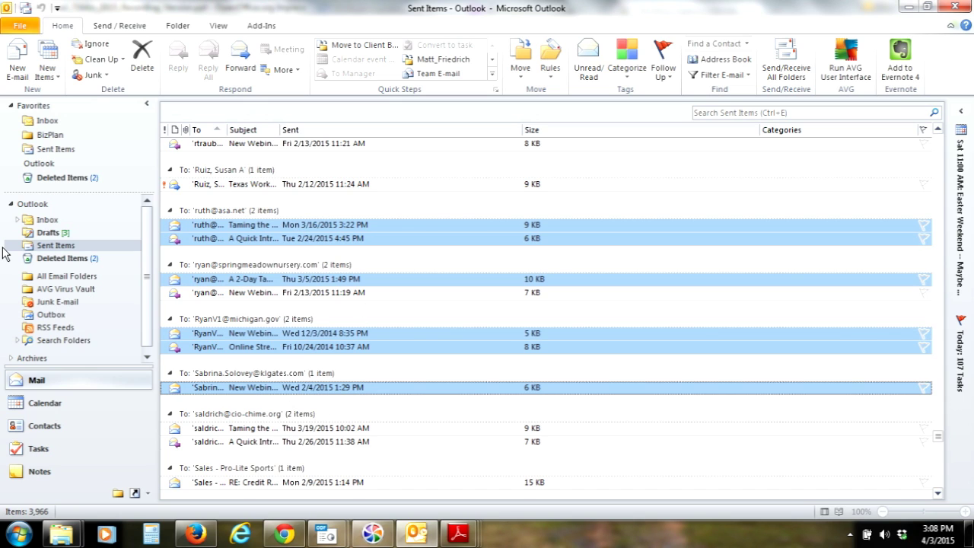
Expand the Inbox to view its subfolders available for filing and collapse it again.
left_click(17, 220)
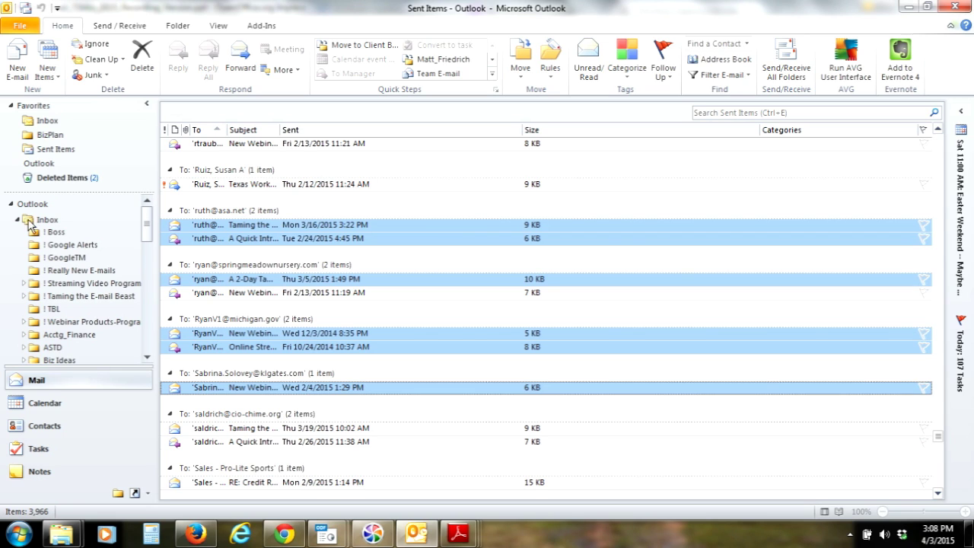
left_click(17, 219)
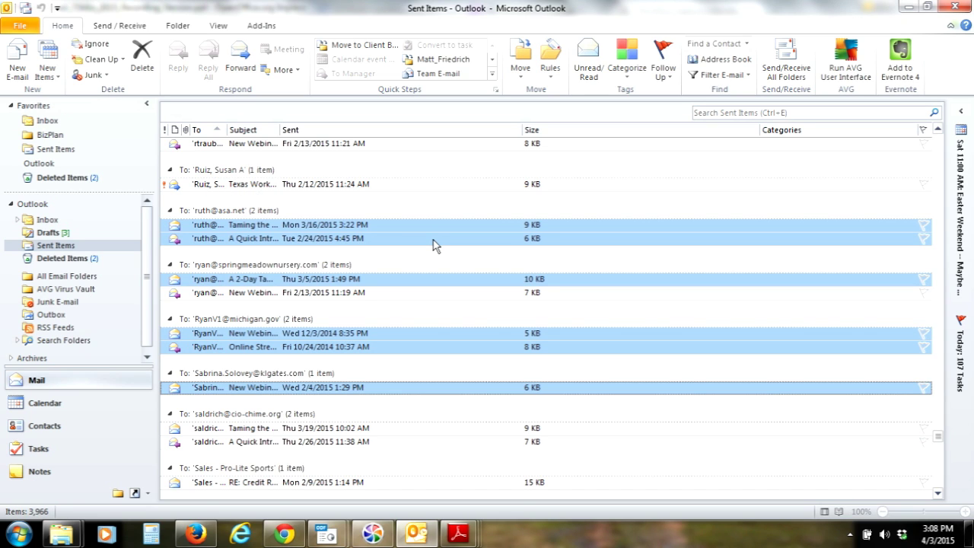
Switch to Gmail in Chrome and view the Spam folder and the Drafts folder.
left_click(284, 535)
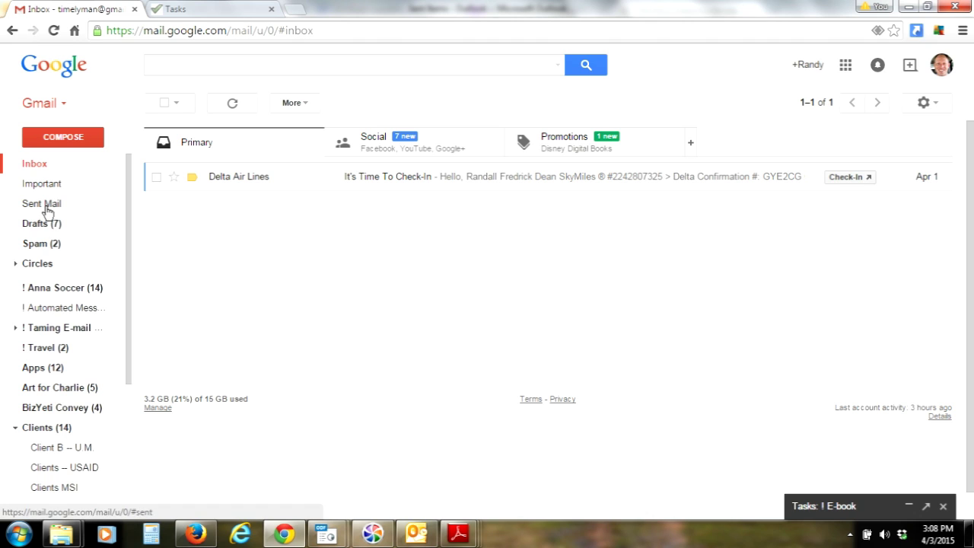
left_click(36, 245)
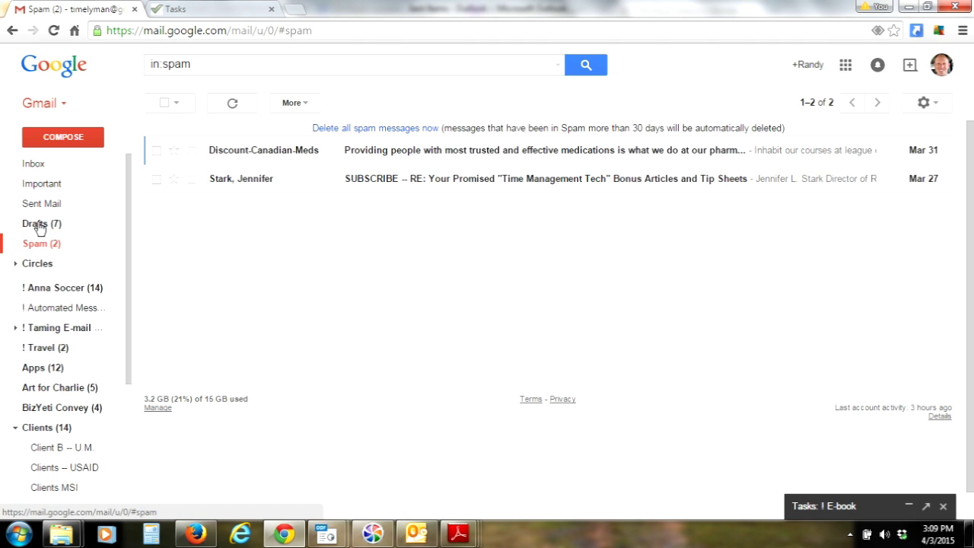
left_click(38, 221)
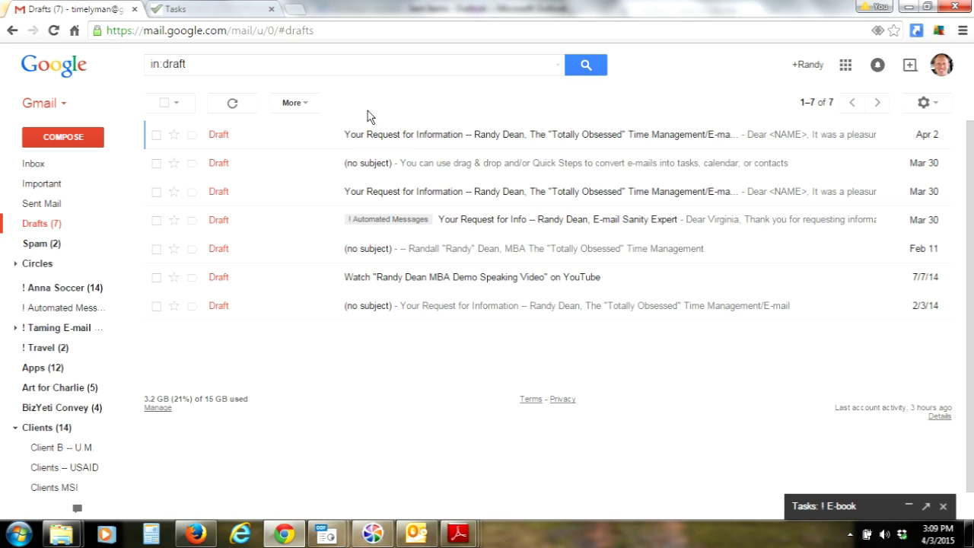
Search the drafts for "request" and clear the search text while keeping the results listed.
left_click(274, 66)
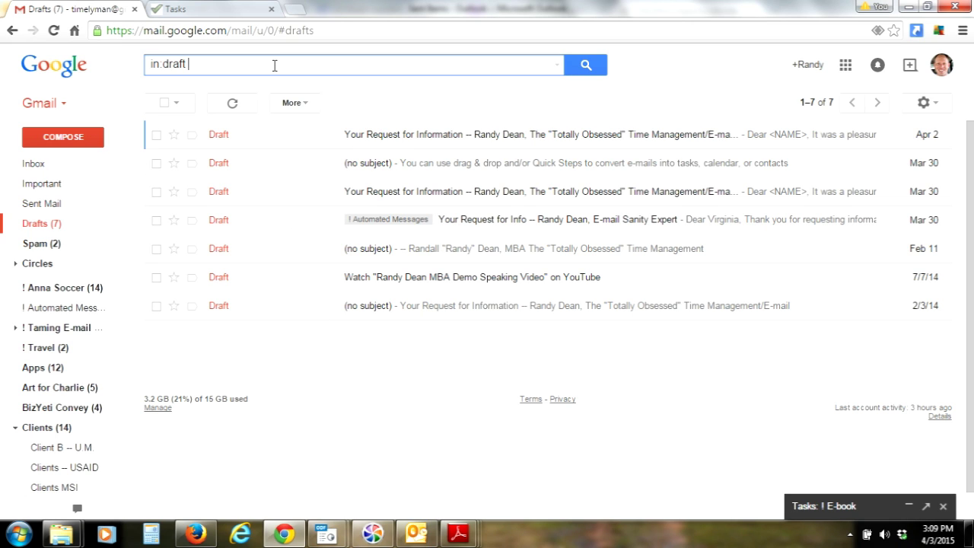
type("request")
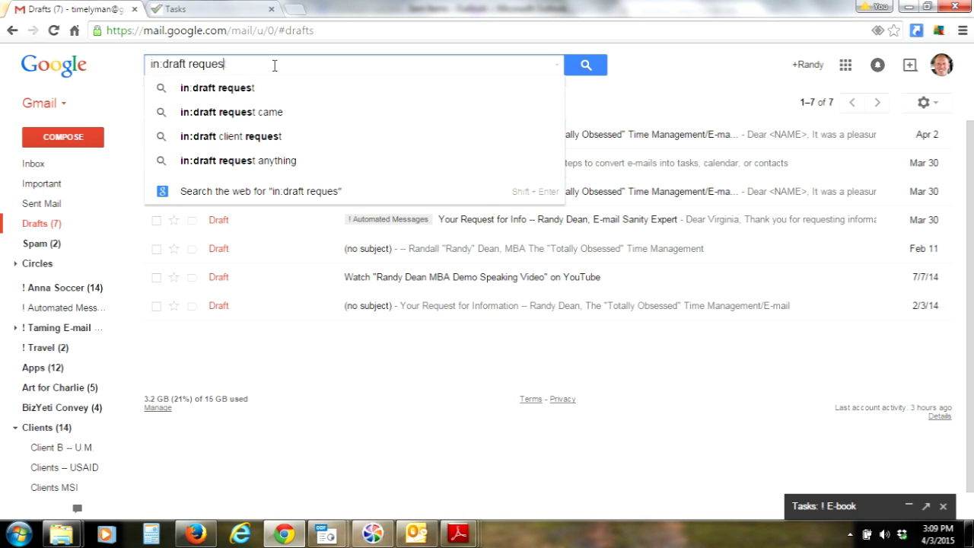
key("Return")
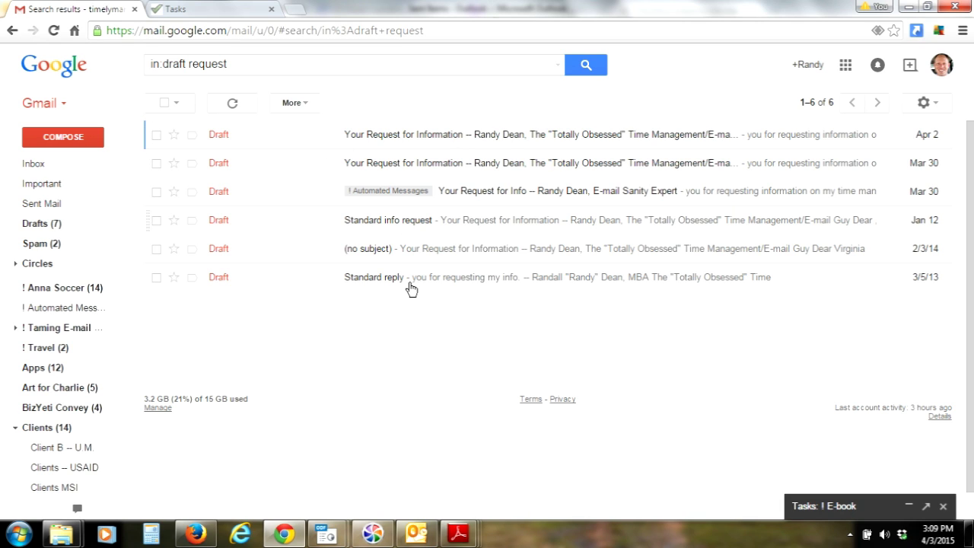
left_click(244, 64)
left_click_drag(243, 63, 77, 54)
key("BackSpace")
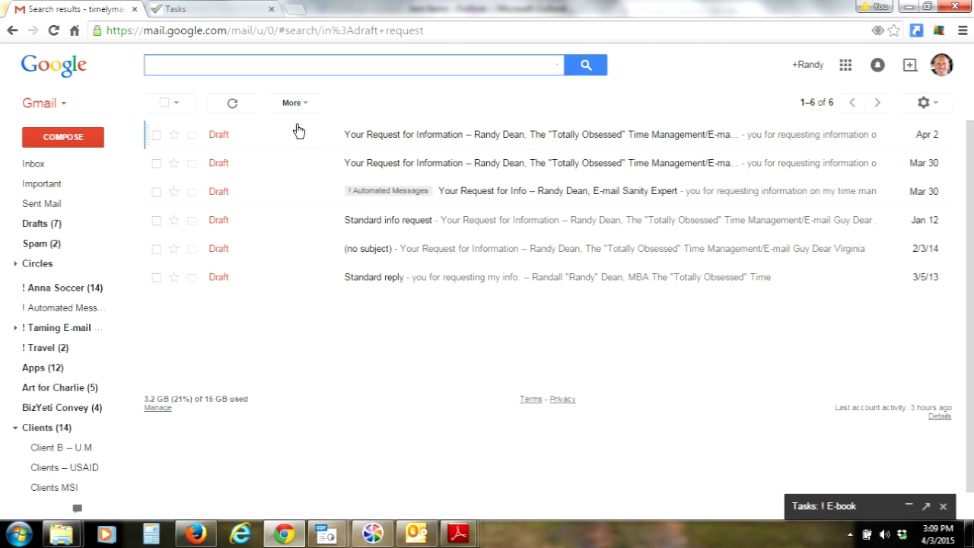
left_click(305, 355)
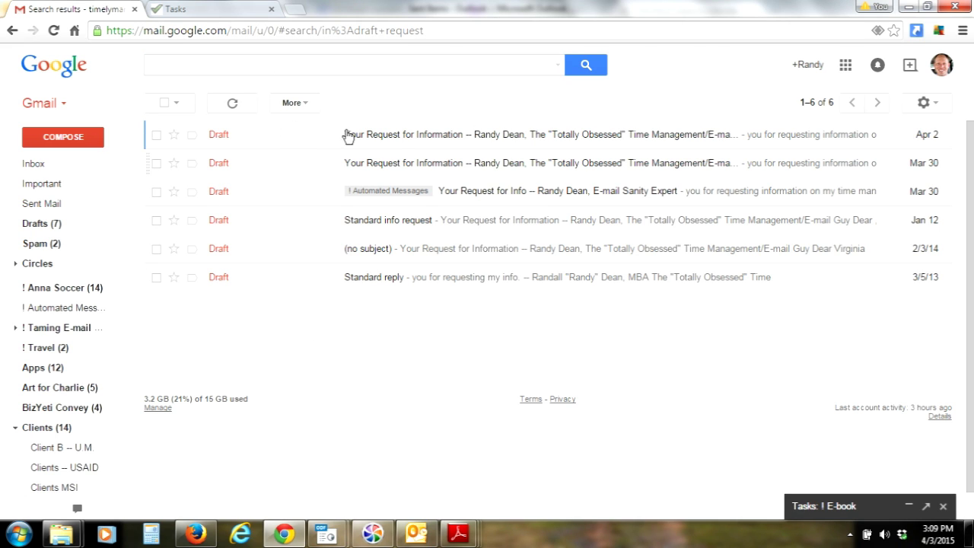
Select the Apr 2 draft, the Mar 30 draft labelled Automated Messages and the 2/3/14 draft, and open their label choices.
left_click(157, 135)
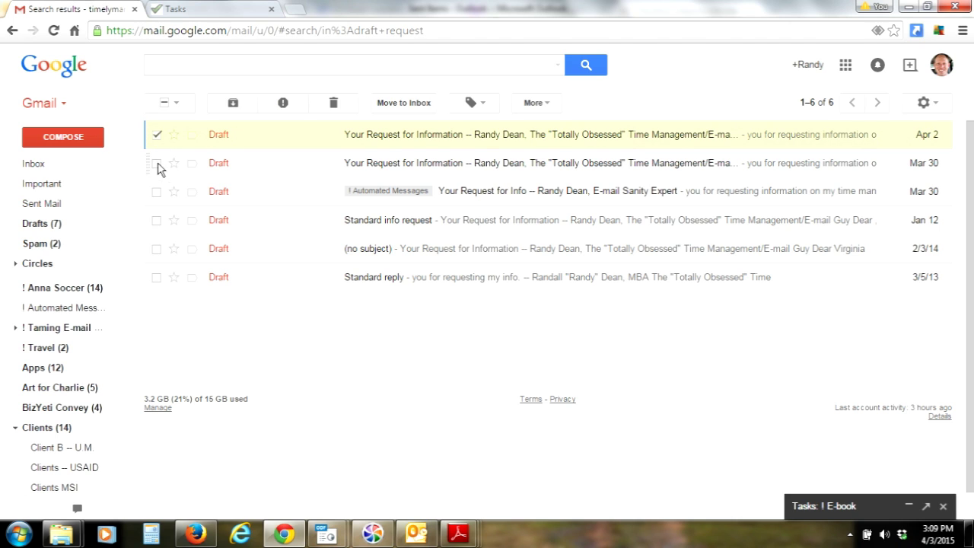
left_click(156, 192)
left_click(156, 248)
left_click(495, 104)
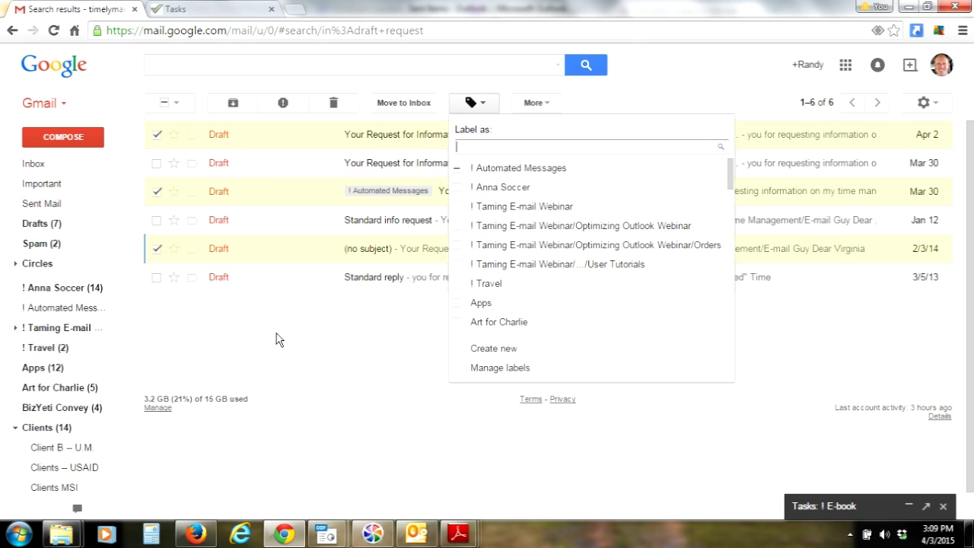
Close the label choices without applying one and deselect the three drafts.
left_click(157, 248)
left_click(157, 191)
left_click(157, 135)
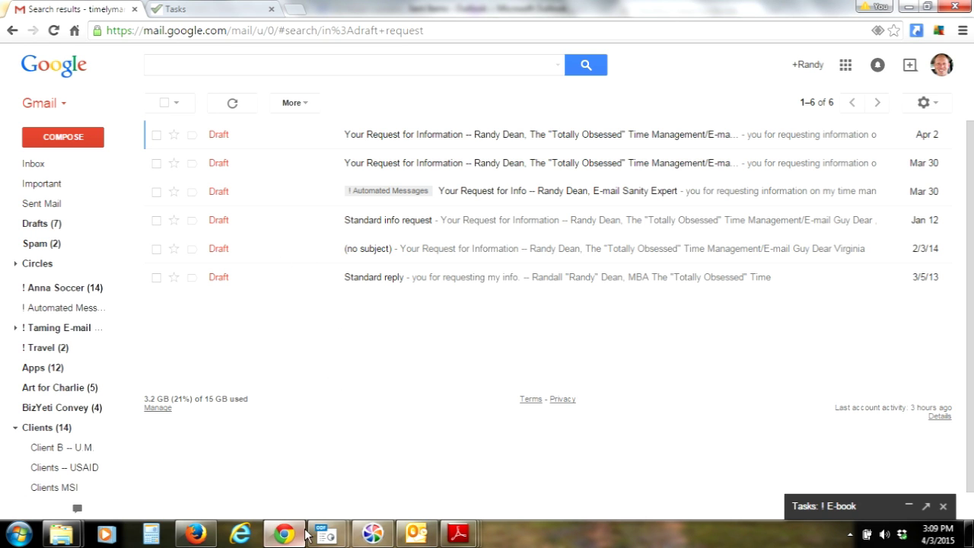
Switch to the OpenOffice.org Impress presentation and start the slide show from slide 39, Strategies for Your "Sent" Folder.
mouse_move(327, 534)
left_click(298, 487)
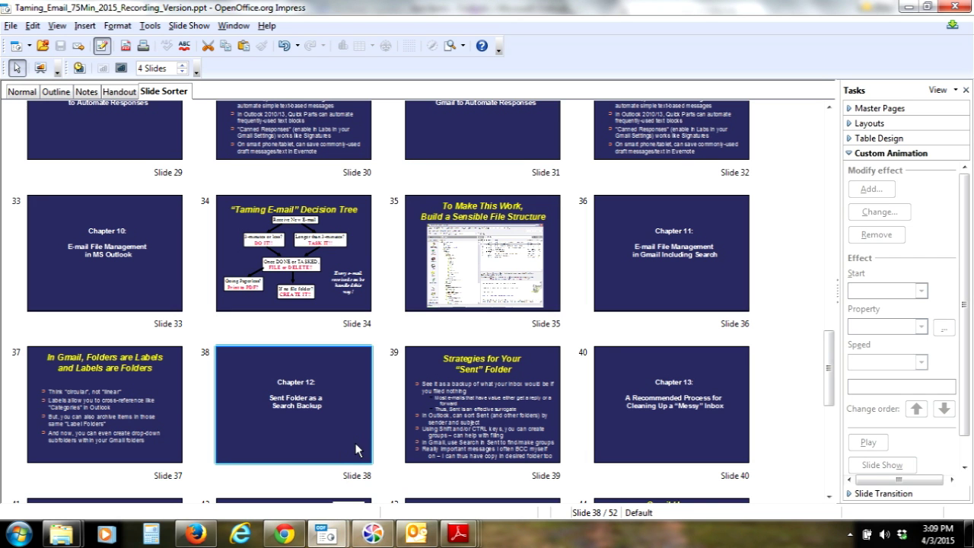
left_click(411, 414)
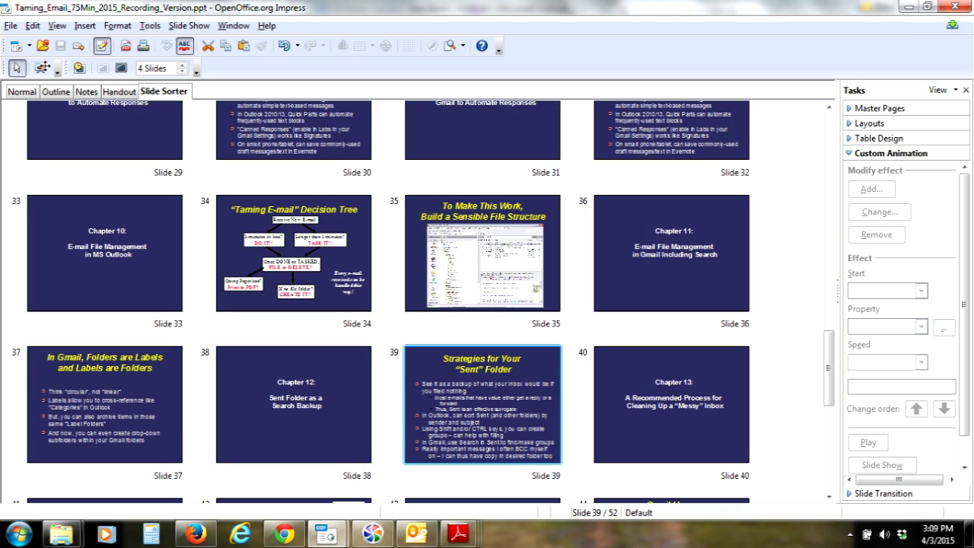
key("F5")
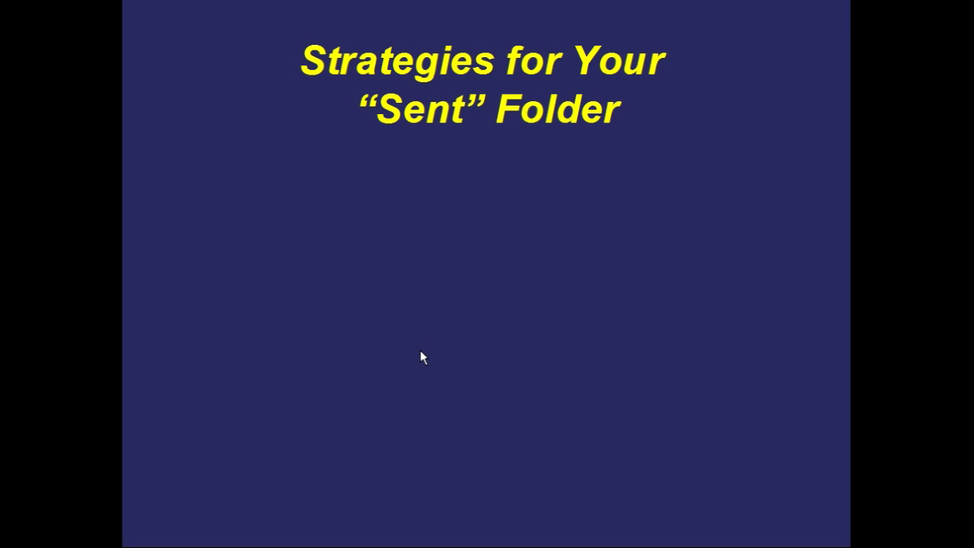
Reveal the slide's bullets one by one through the point on using Shift and/or CTRL keys to create groups.
left_click(420, 351)
left_click(421, 352)
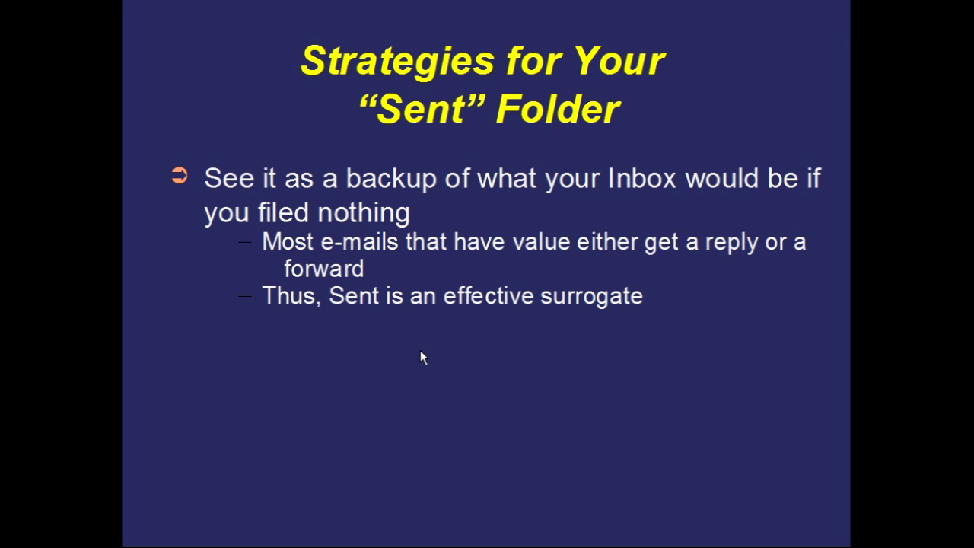
left_click(420, 350)
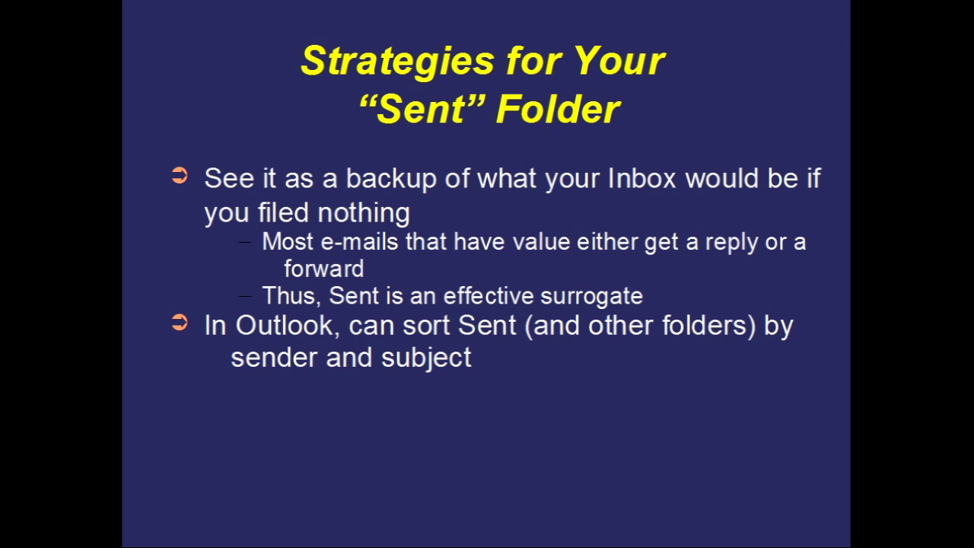
key("Right")
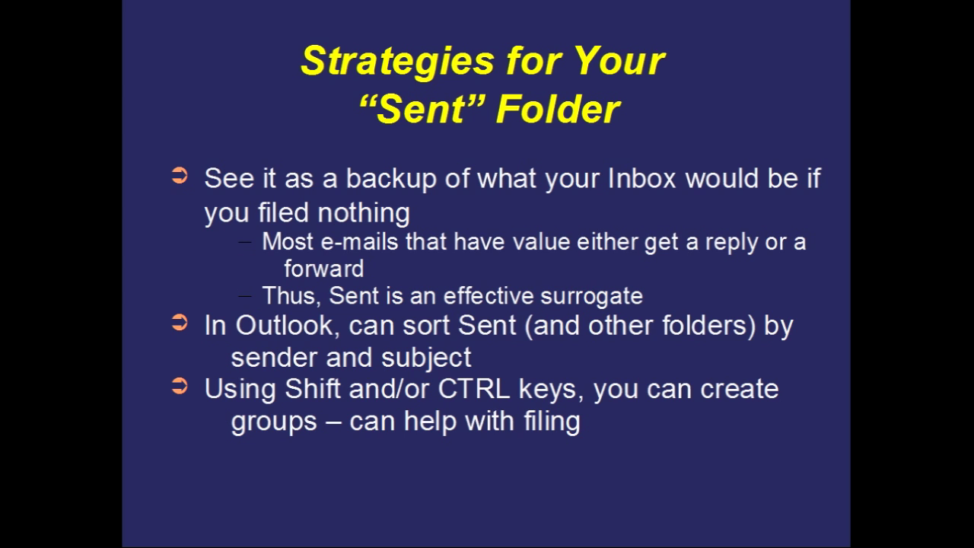